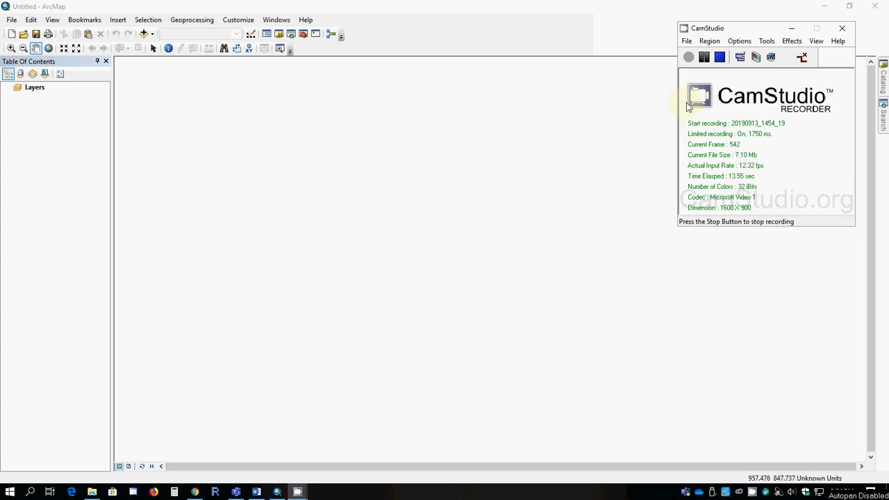
- Add the YatesTowns.shp shapefile to the map
click(791, 28)
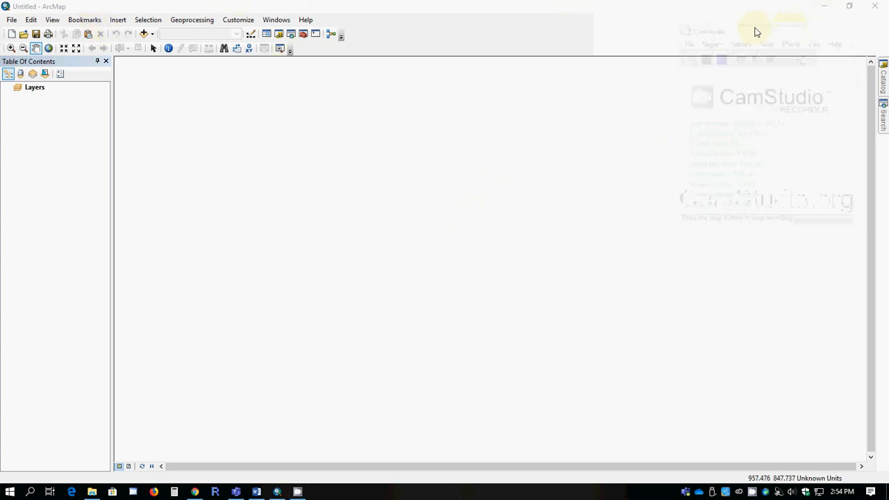
click(153, 34)
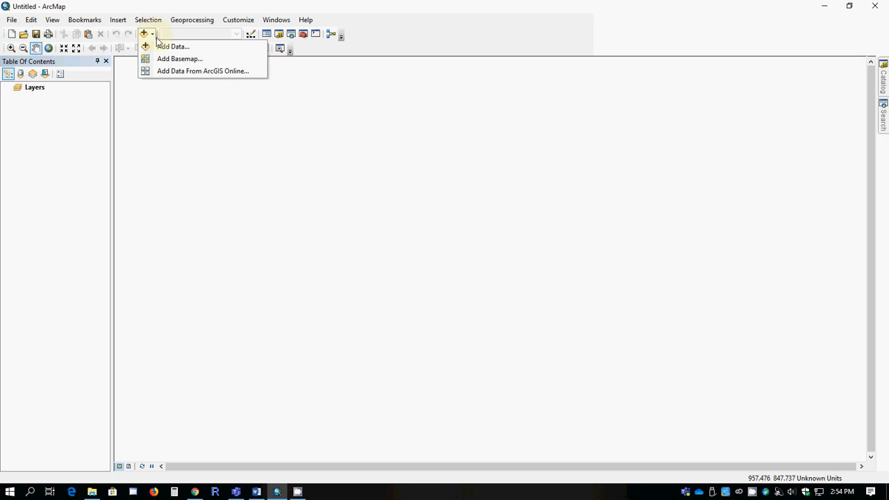
click(172, 48)
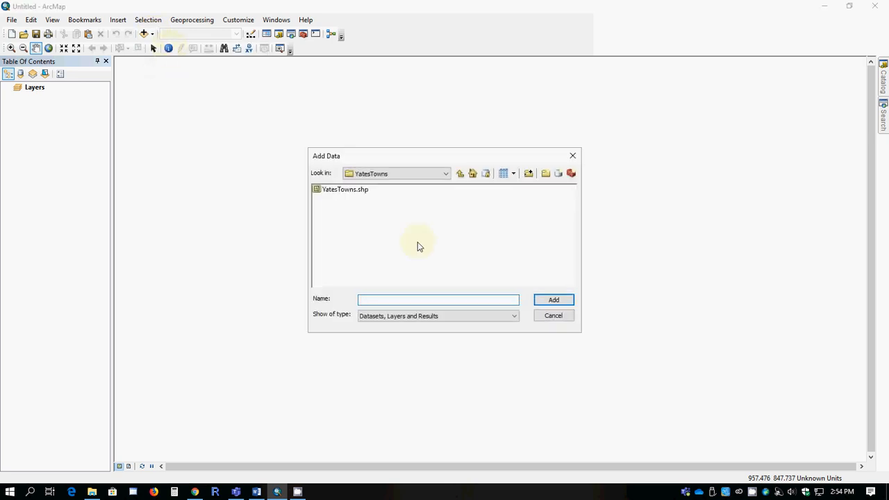
click(347, 190)
click(552, 299)
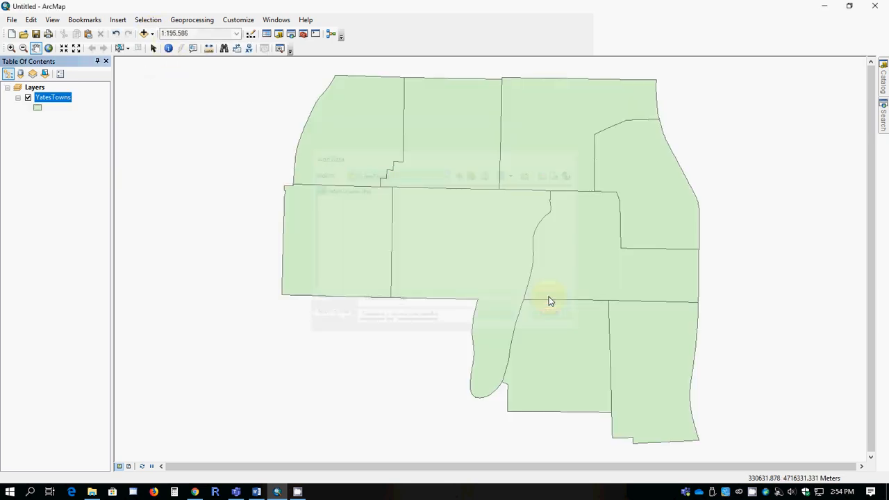
- Add roads.shp from the YatesRoads folder under current data to the map
click(152, 35)
click(159, 46)
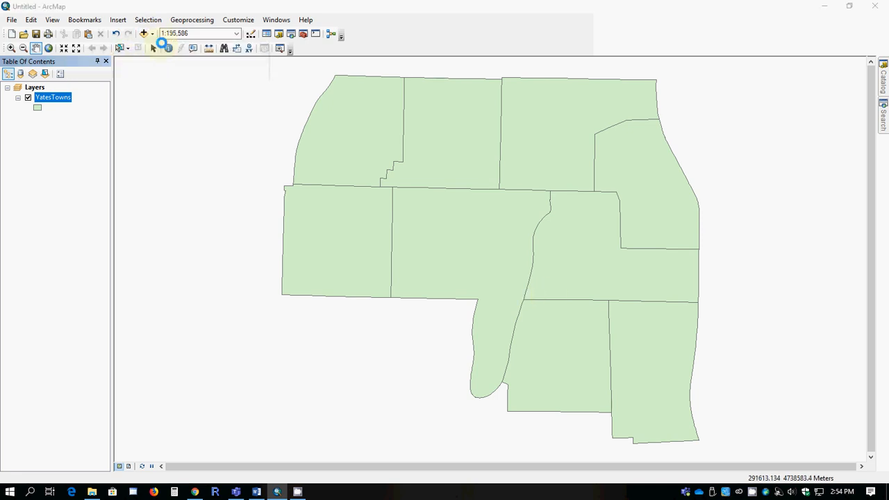
click(410, 173)
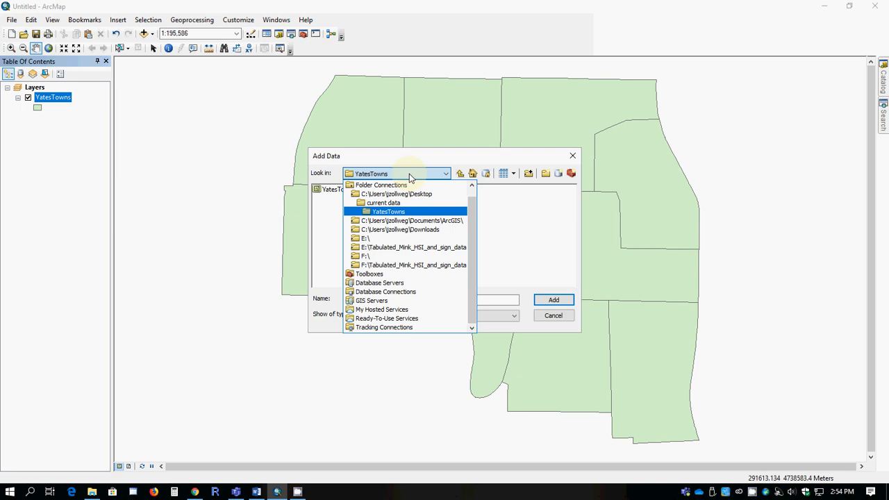
click(384, 202)
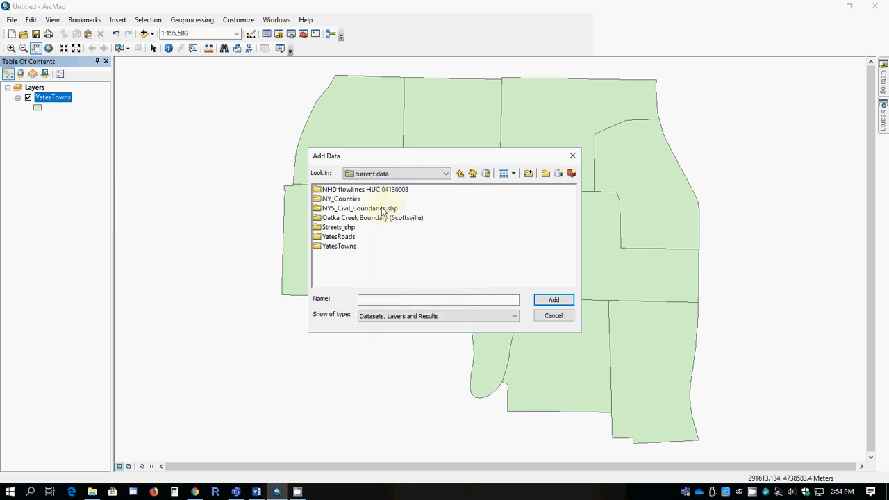
click(346, 236)
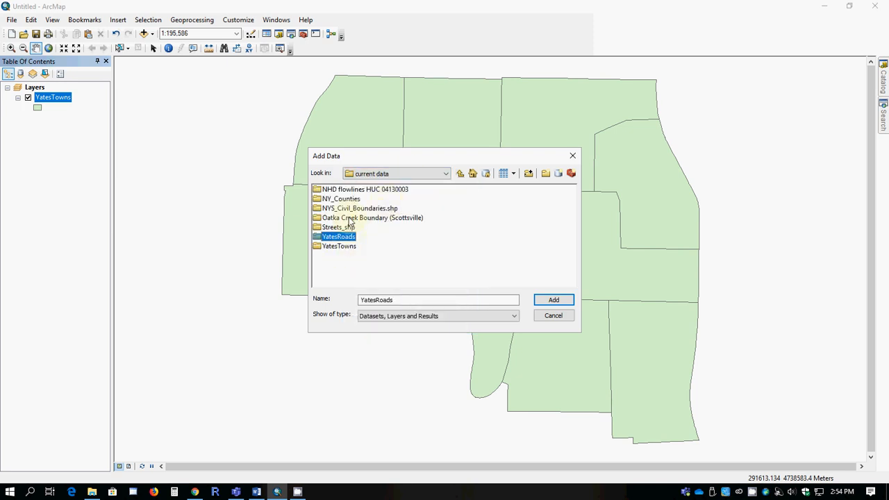
click(339, 236)
double_click(319, 238)
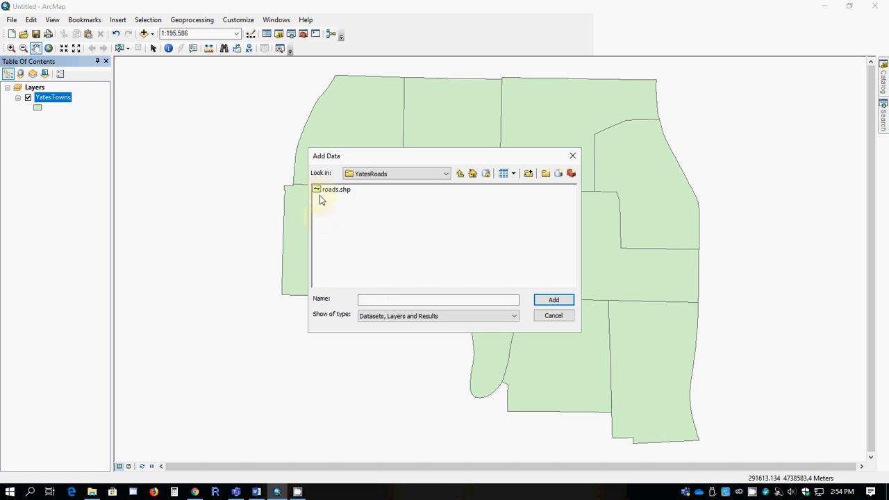
click(331, 189)
click(553, 300)
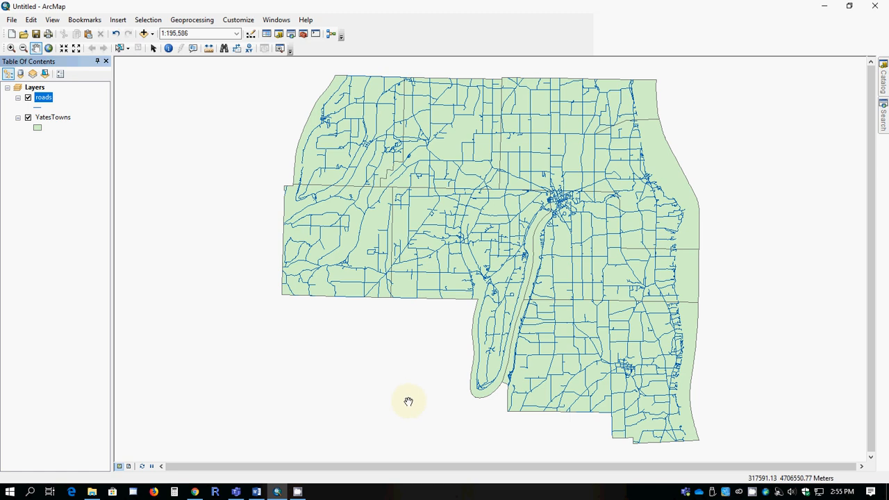
- Symbolize the YatesTowns layer as Hollow with a 3-width red outline
click(38, 128)
click(334, 223)
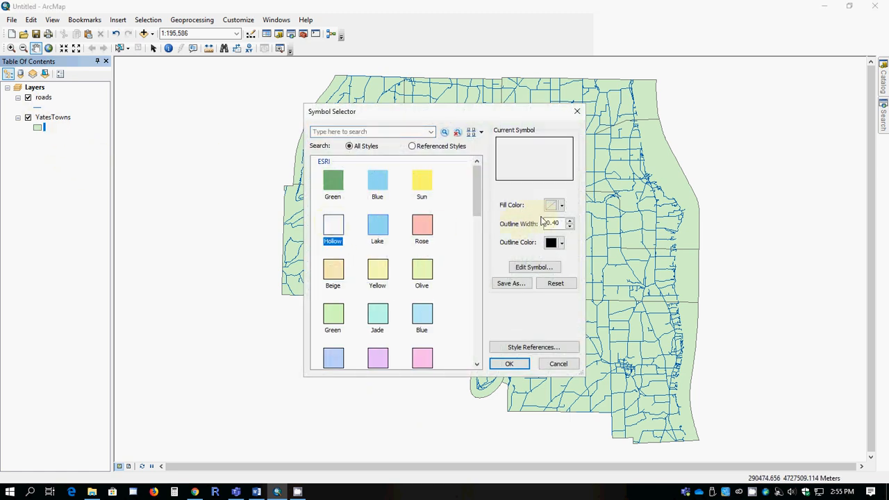
text(3)
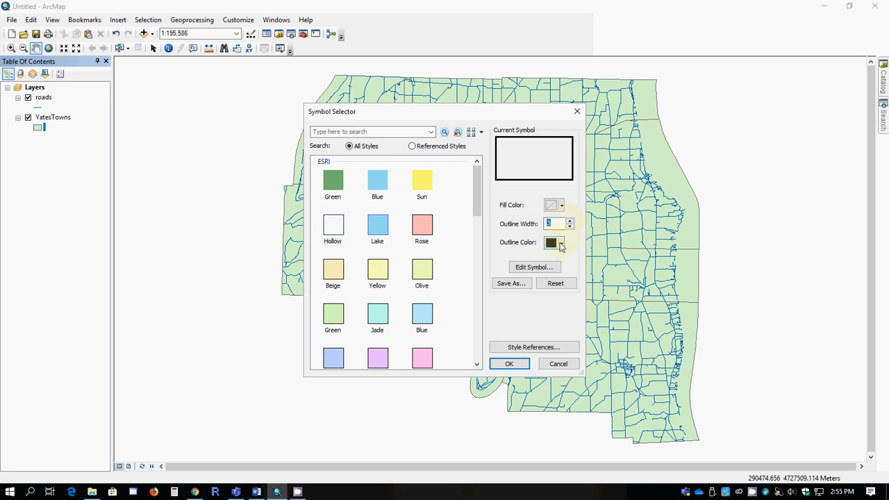
click(561, 243)
click(560, 302)
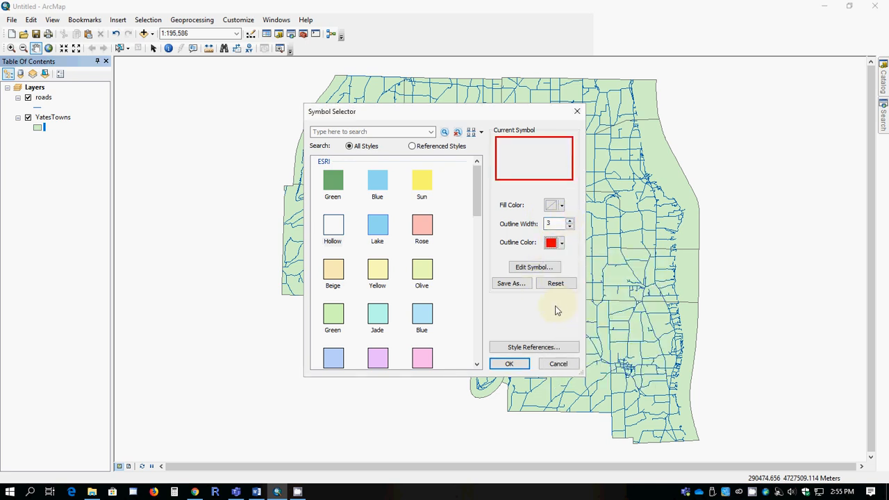
click(509, 364)
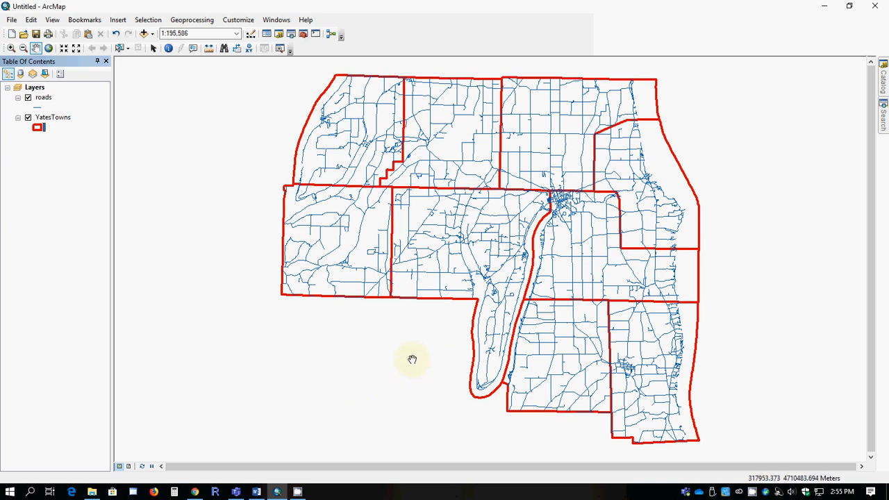
- Select the Jerusalem town polygon on the map, then clear the selected features
click(120, 48)
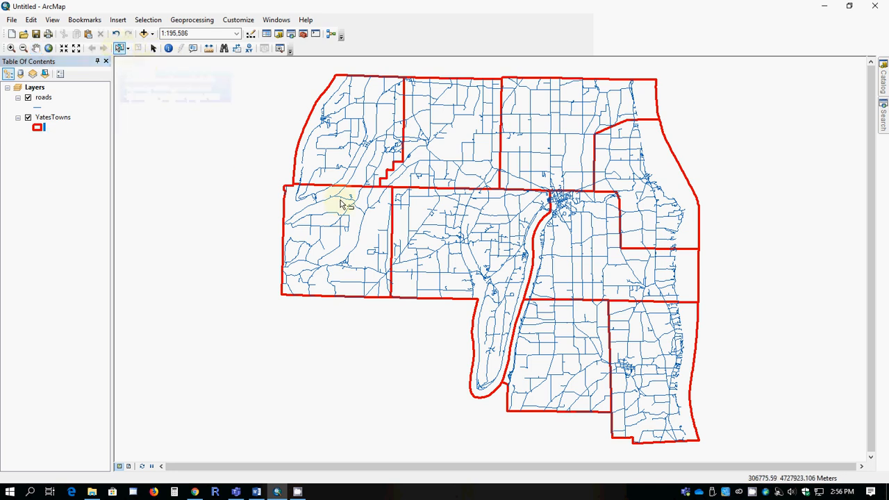
click(422, 210)
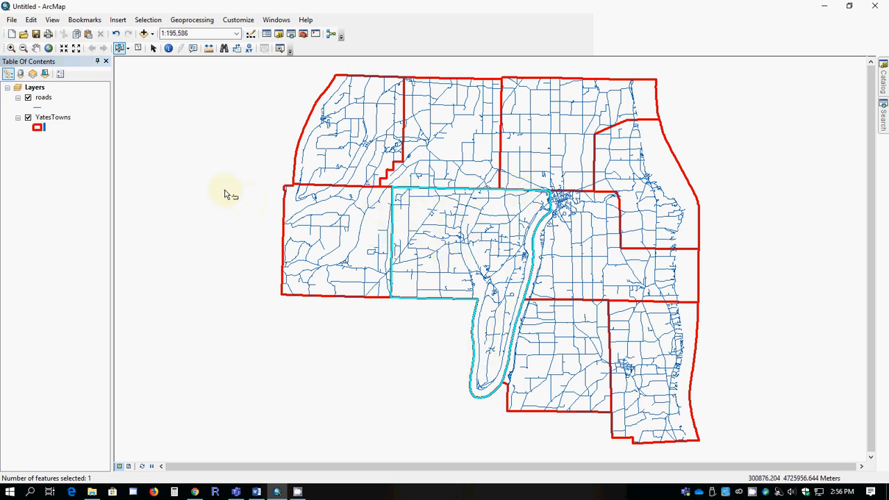
click(145, 21)
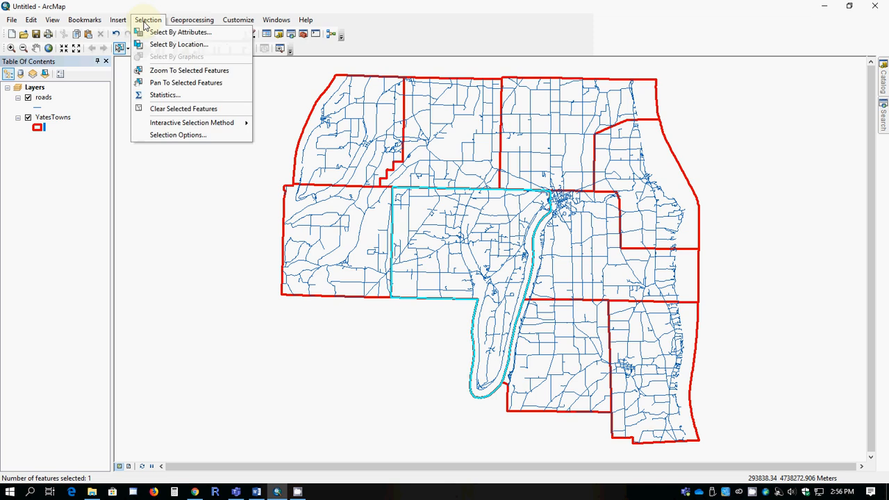
click(175, 109)
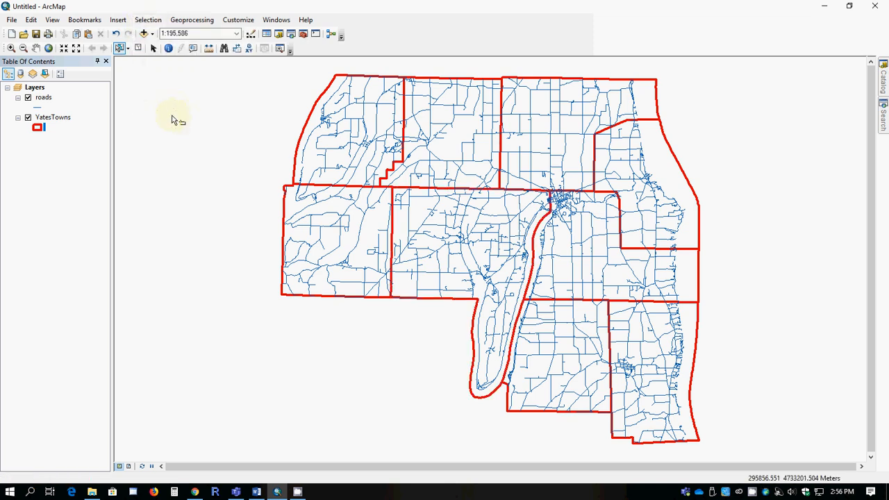
- Open the YatesTowns attribute table, select the Jerusalem record, and close the table
right_click(53, 117)
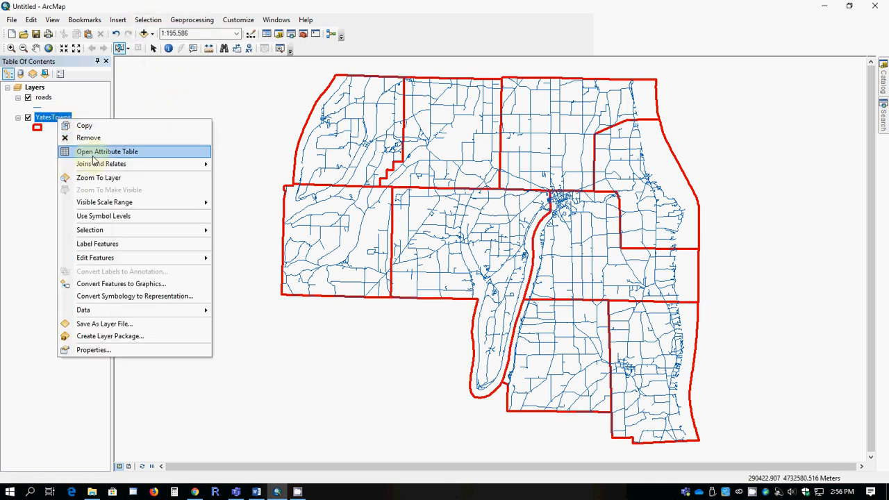
click(94, 150)
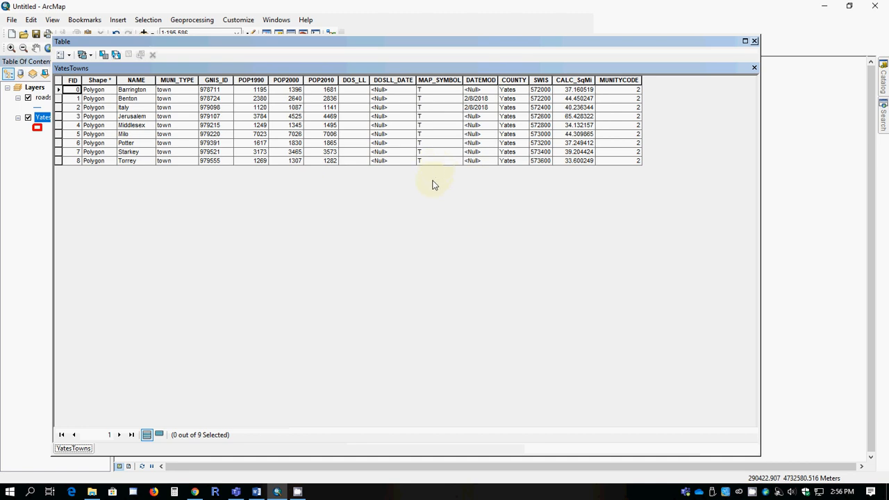
drag(58, 107, 59, 116)
click(58, 116)
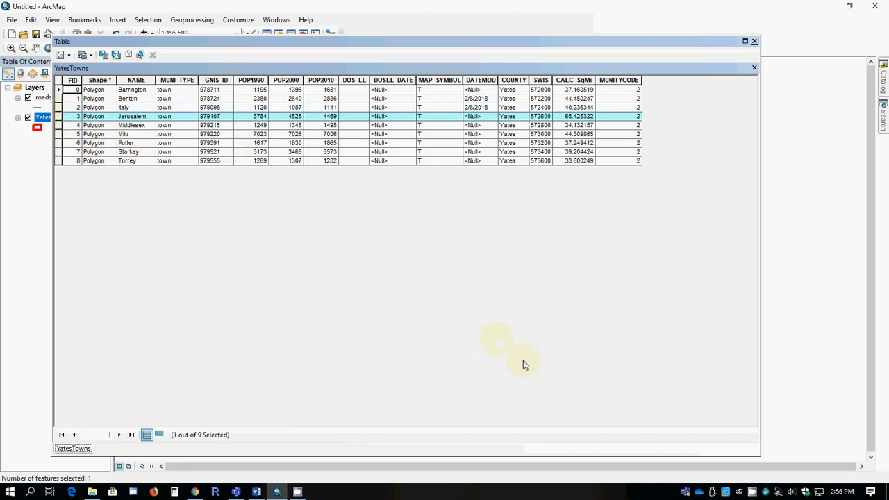
click(755, 42)
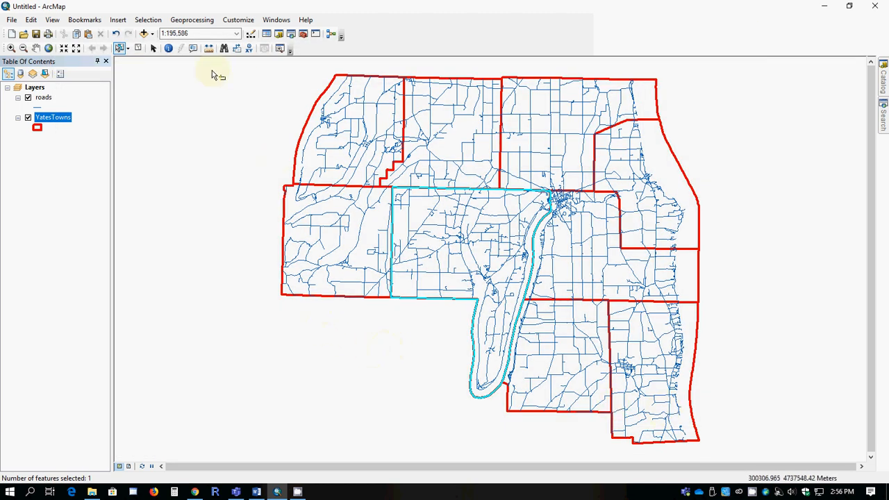
- Use Select By Location to select roads that intersect the selected YatesTowns feature
click(151, 21)
click(159, 45)
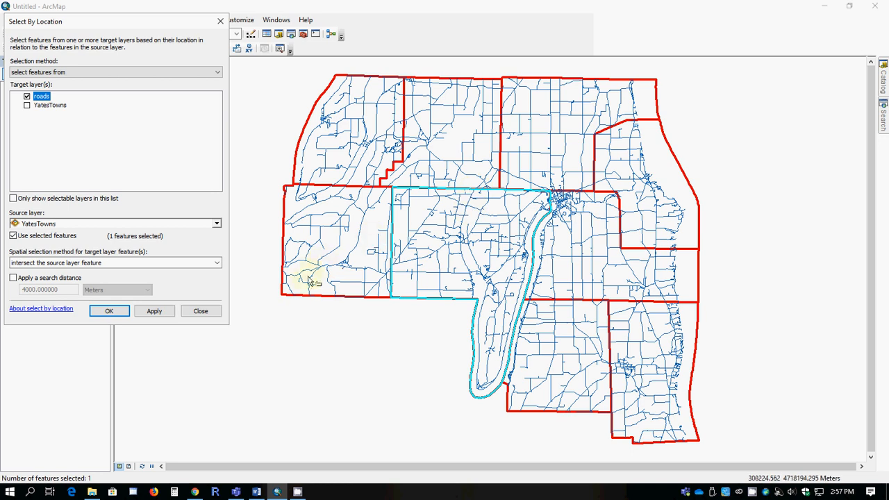
click(218, 262)
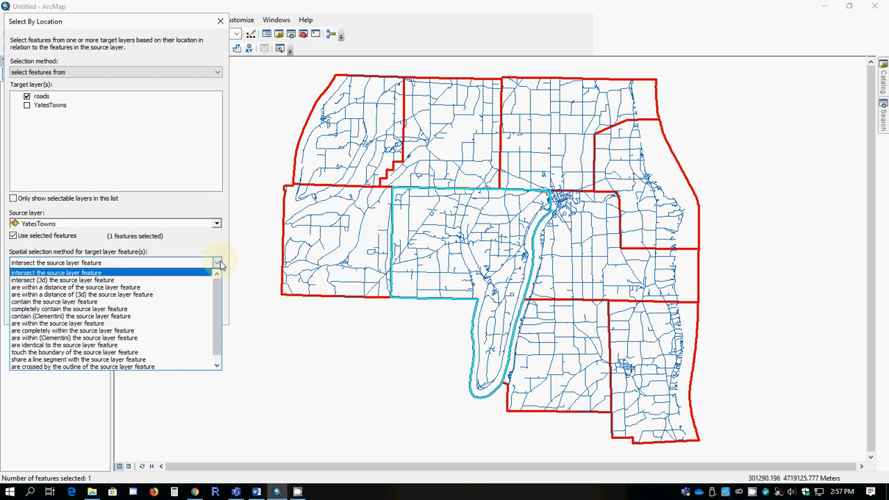
click(218, 262)
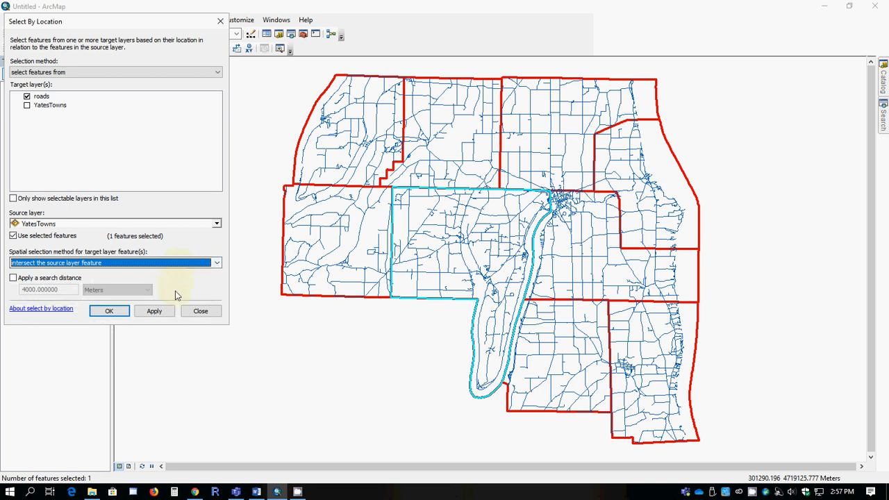
click(109, 313)
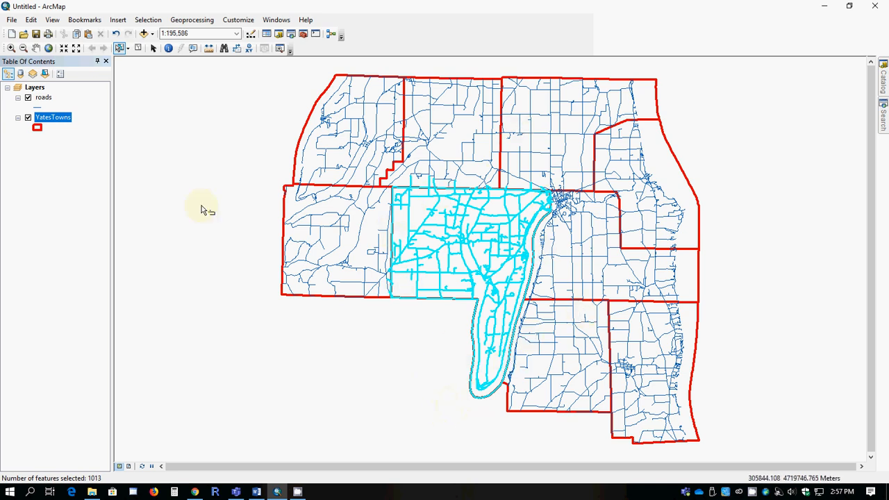
- Open the roads attribute table and show only the selected records
right_click(43, 101)
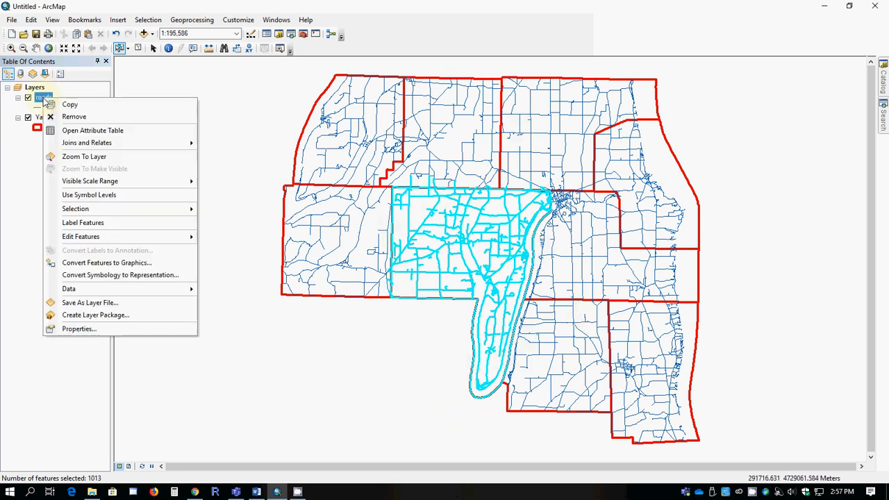
click(97, 132)
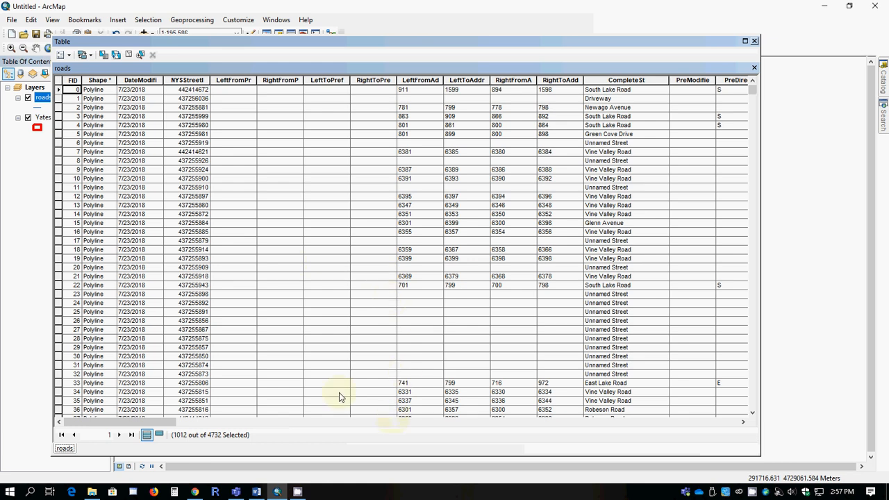
drag(159, 424, 311, 423)
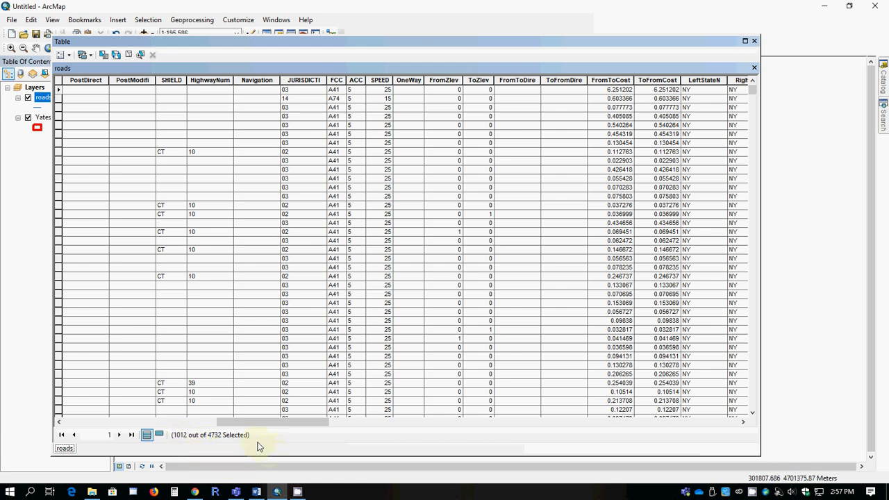
click(159, 435)
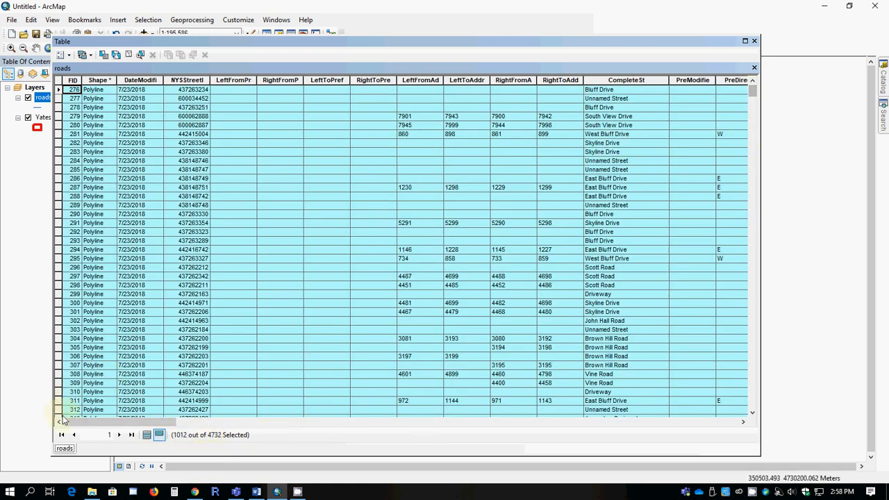
- Open statistics for the Shape_Leng field of the selected roads and highlight the Sum value
drag(87, 424, 684, 446)
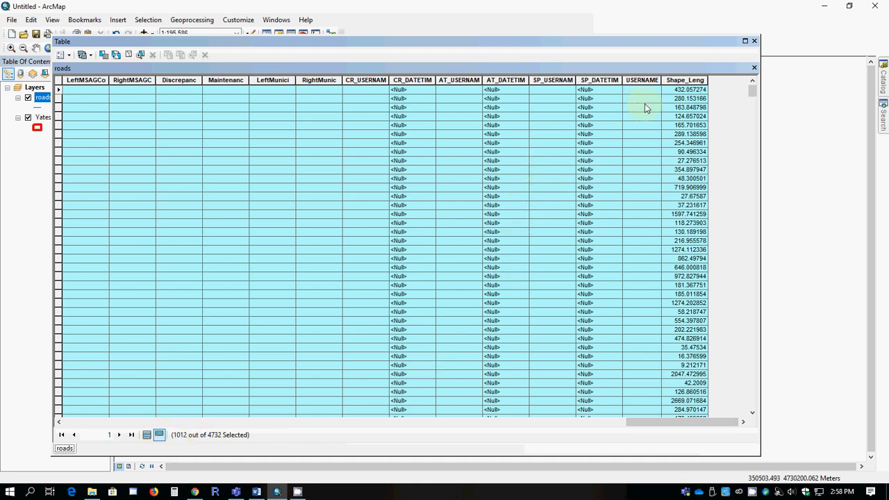
right_click(679, 79)
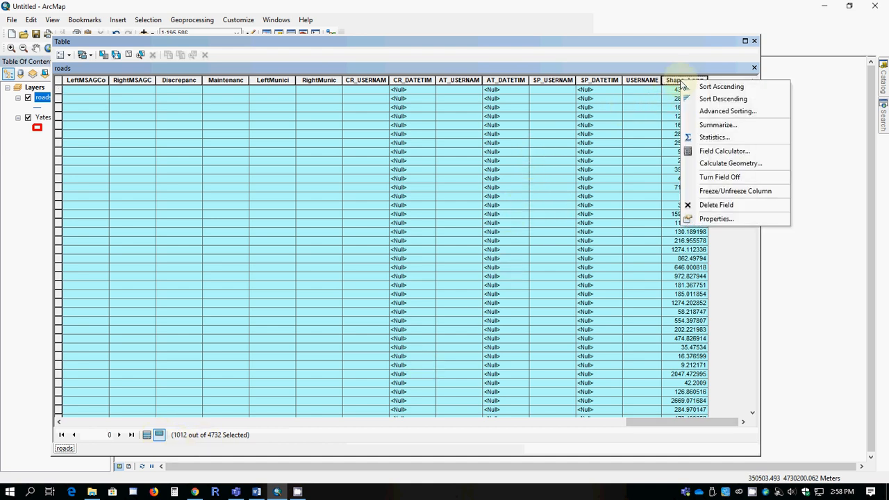
click(714, 137)
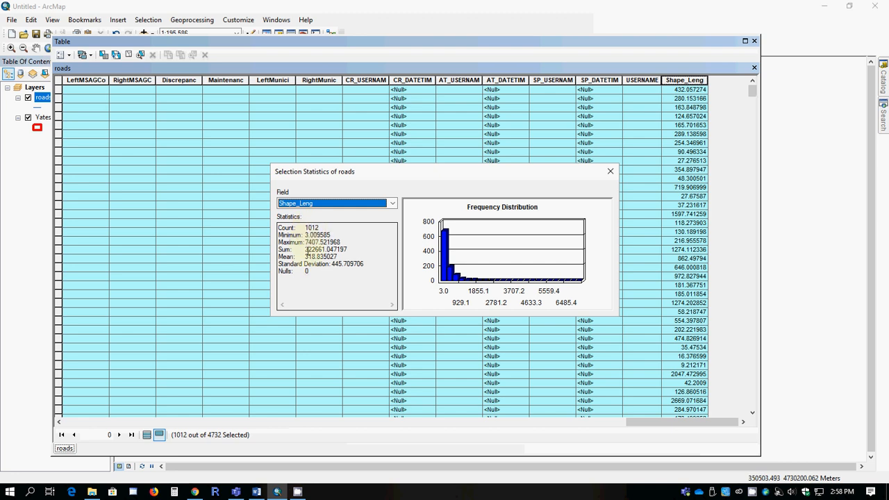
drag(305, 248, 356, 253)
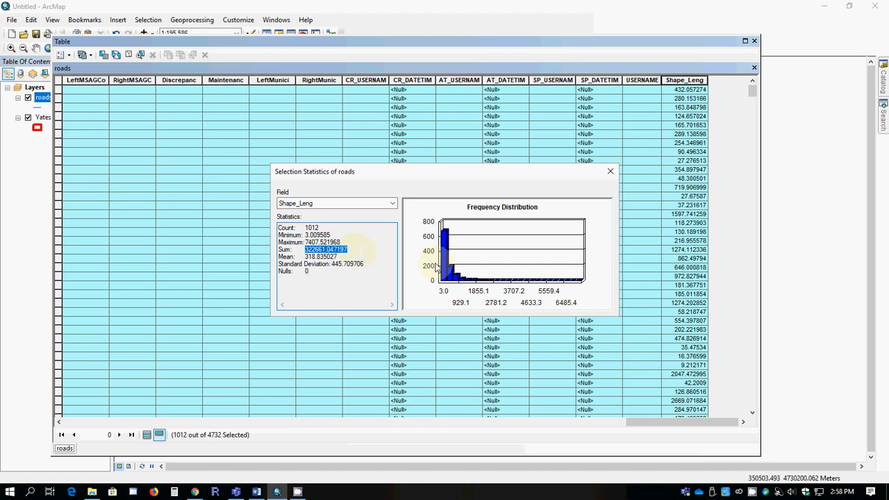
click(610, 173)
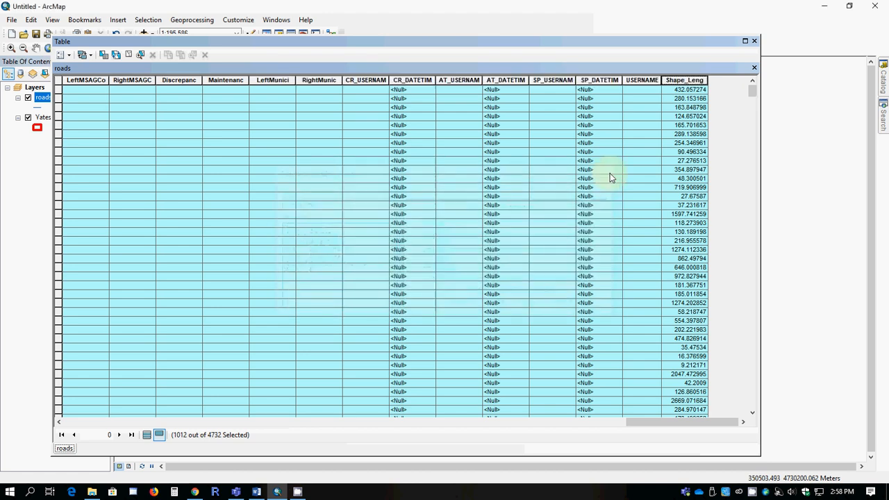
- Close the table and use Select By Attributes to select, from the current selection, roads where "FCC" = 'A31'
click(756, 41)
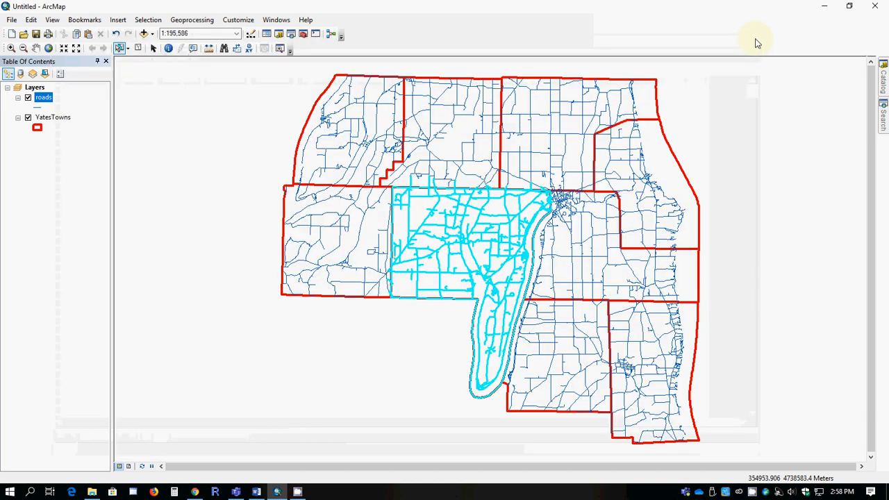
click(150, 21)
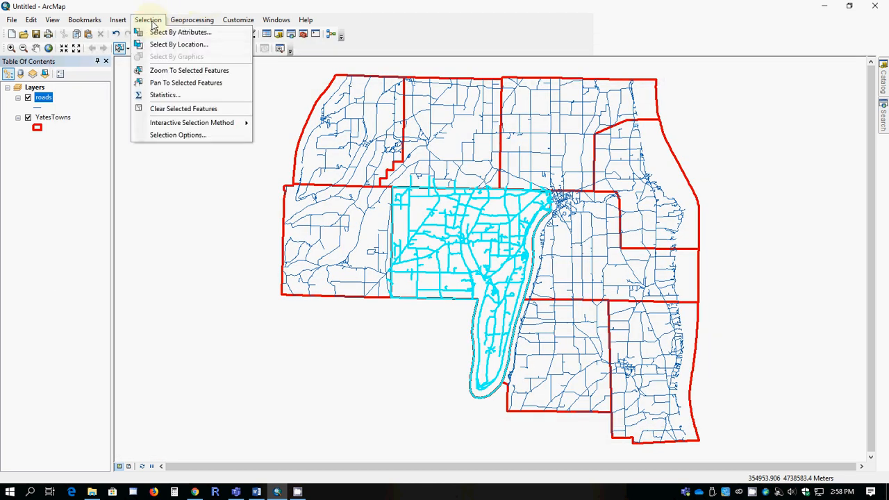
click(166, 32)
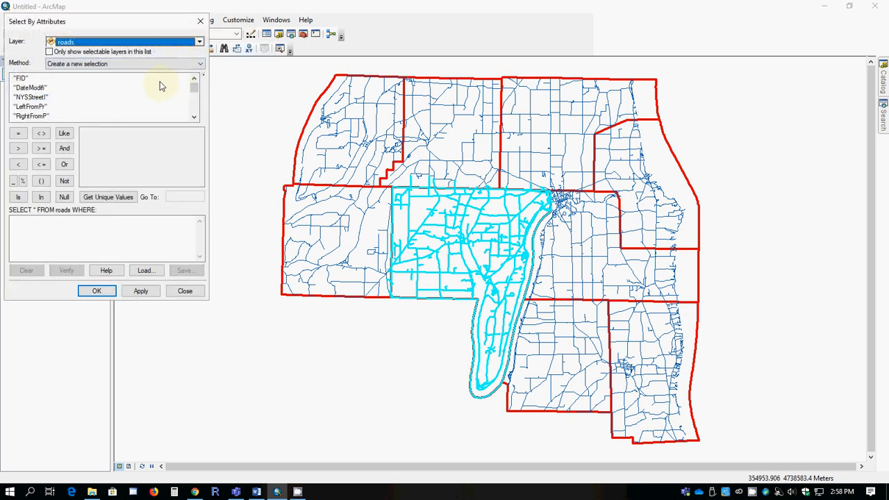
click(201, 62)
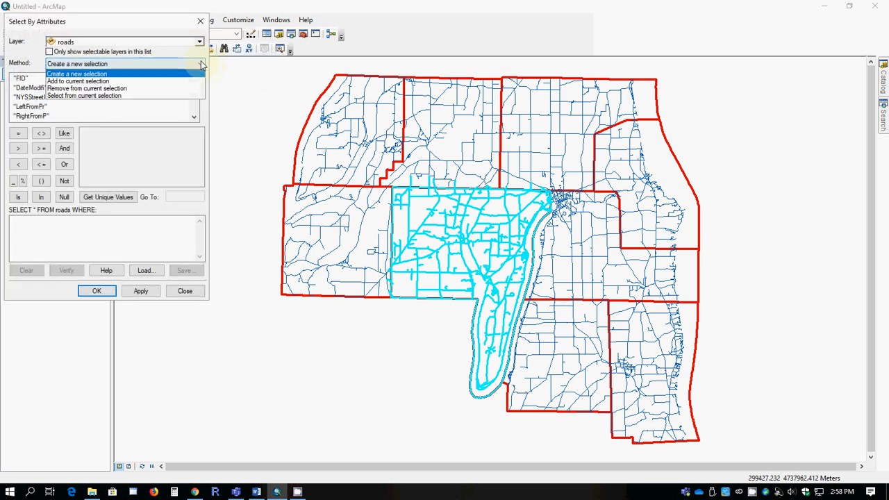
click(111, 97)
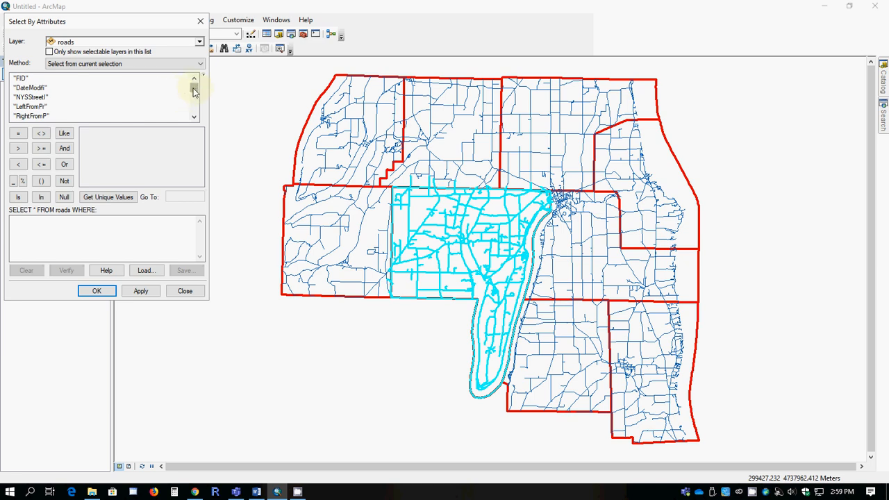
mouse_move(194, 93)
mouse_down()
mouse_move(188, 99)
mouse_move(191, 90)
mouse_up()
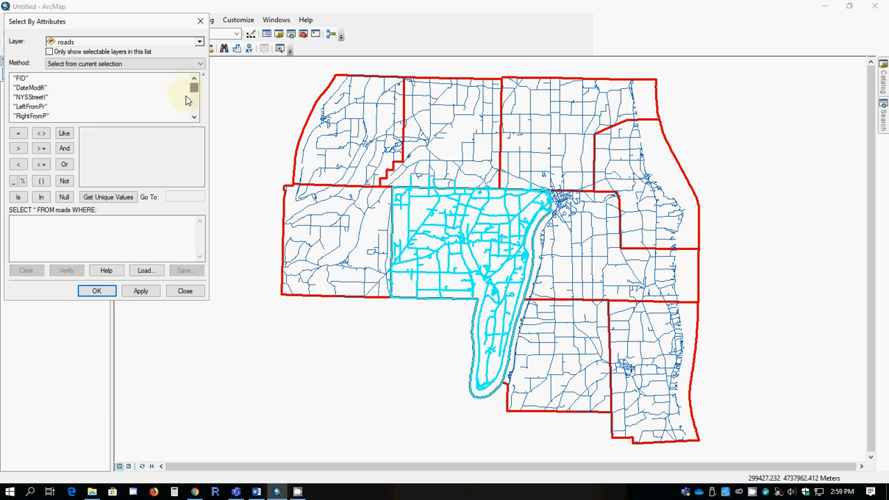
scroll(194, 104, down, 5)
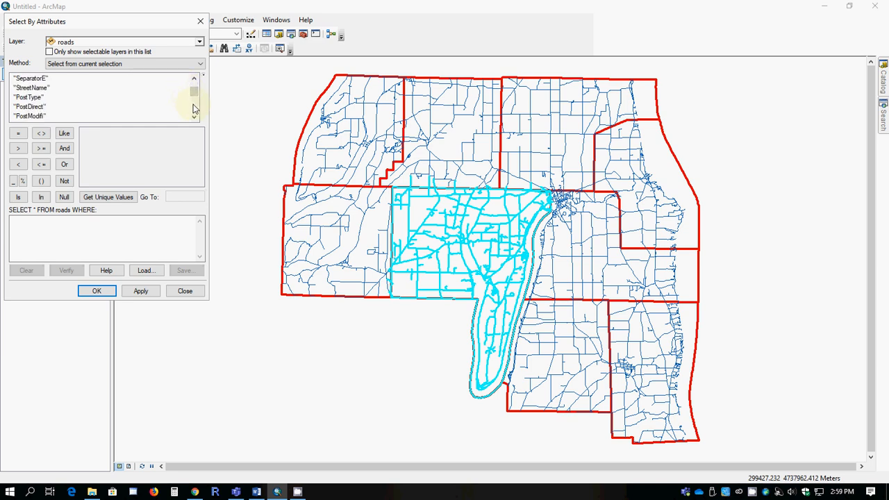
double_click(22, 116)
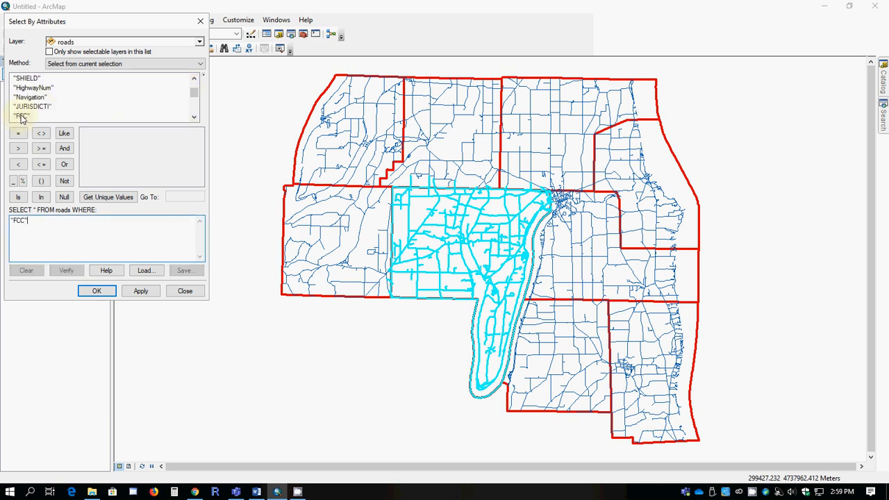
click(18, 133)
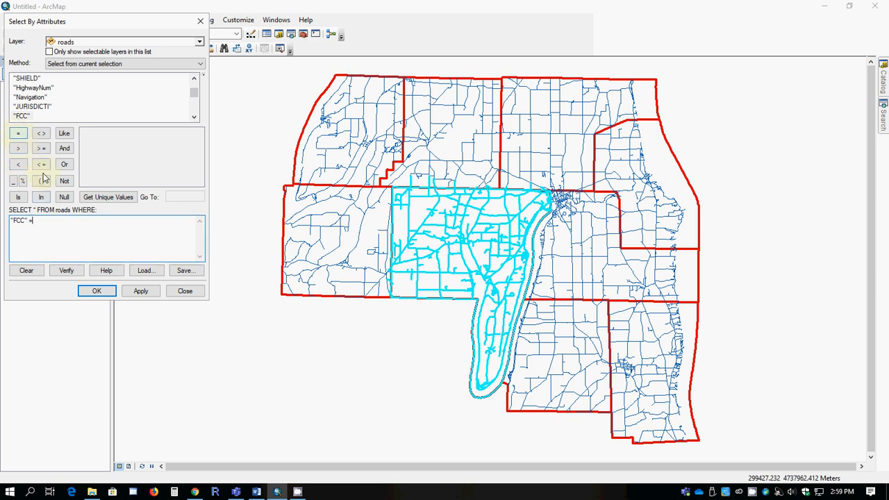
click(106, 200)
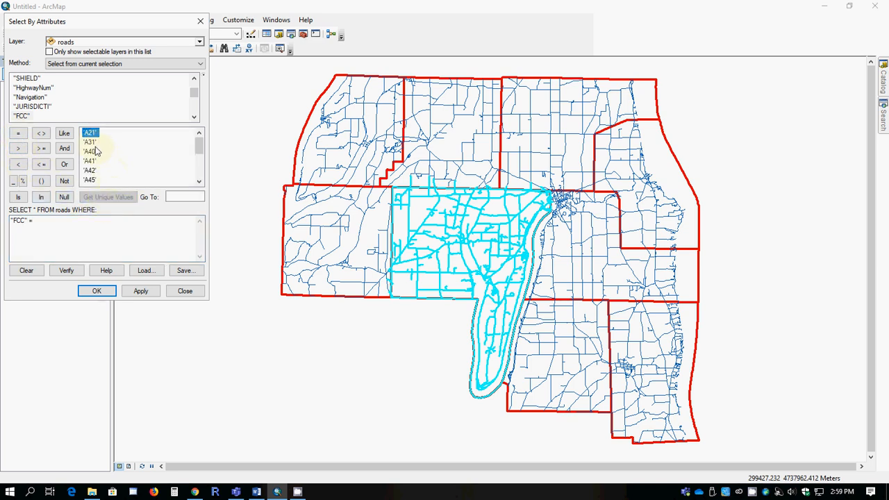
double_click(90, 142)
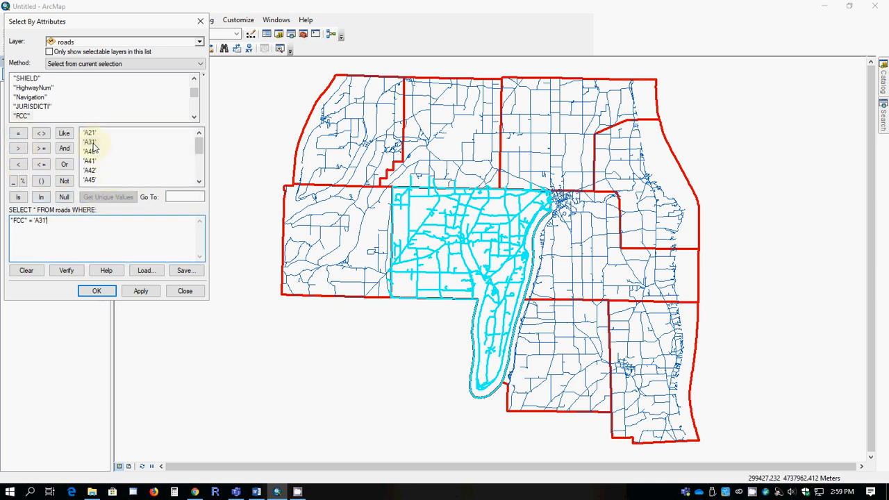
click(97, 291)
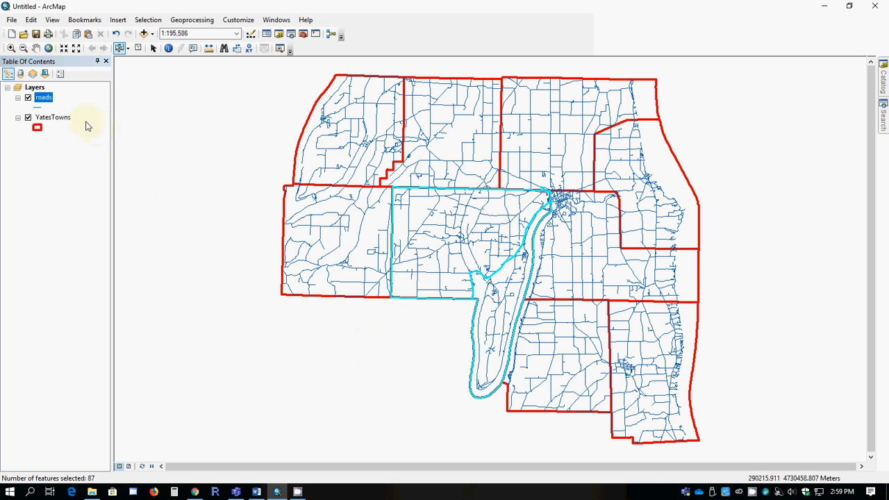
- Open the roads attribute table and scroll across to the Shape_Leng field
click(43, 98)
right_click(44, 100)
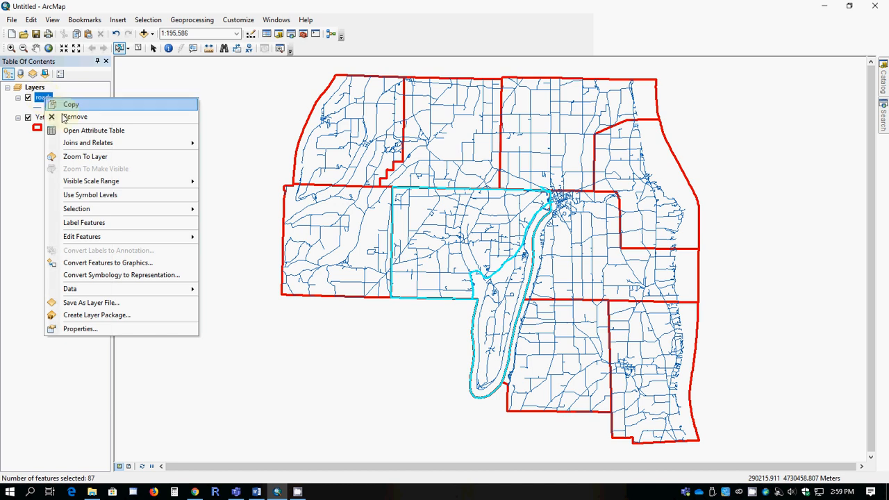
click(81, 132)
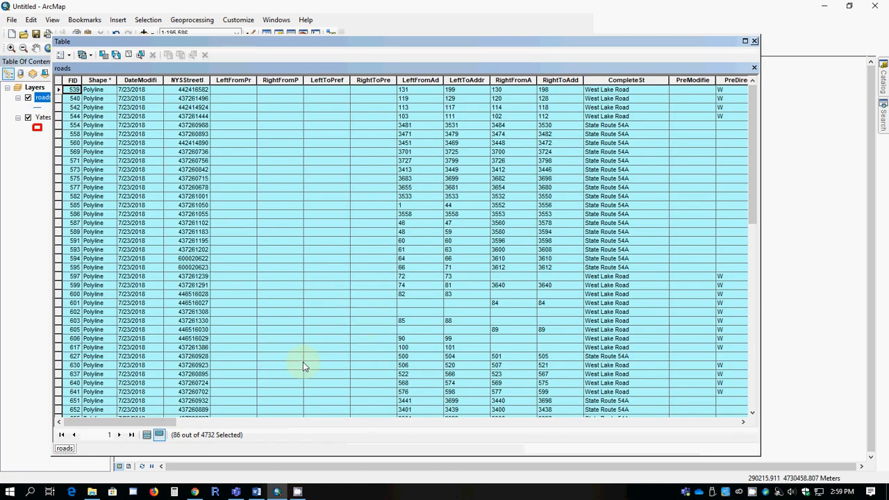
drag(156, 425, 547, 432)
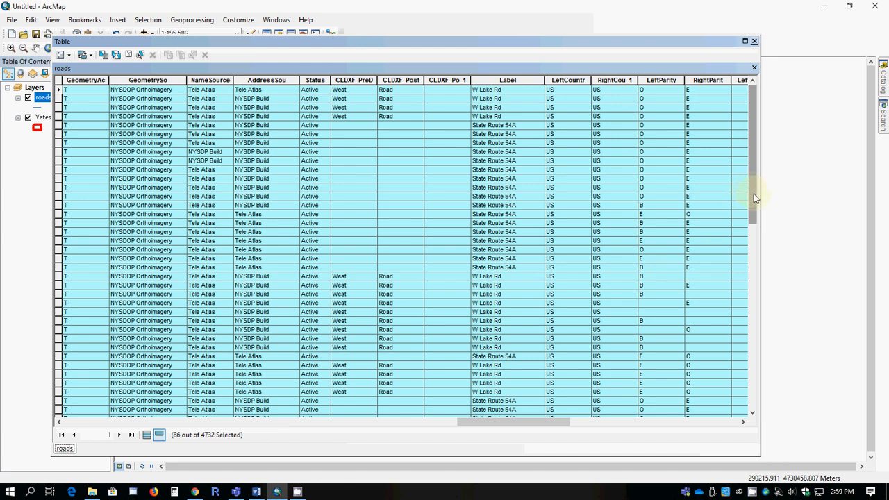
drag(755, 199, 725, 310)
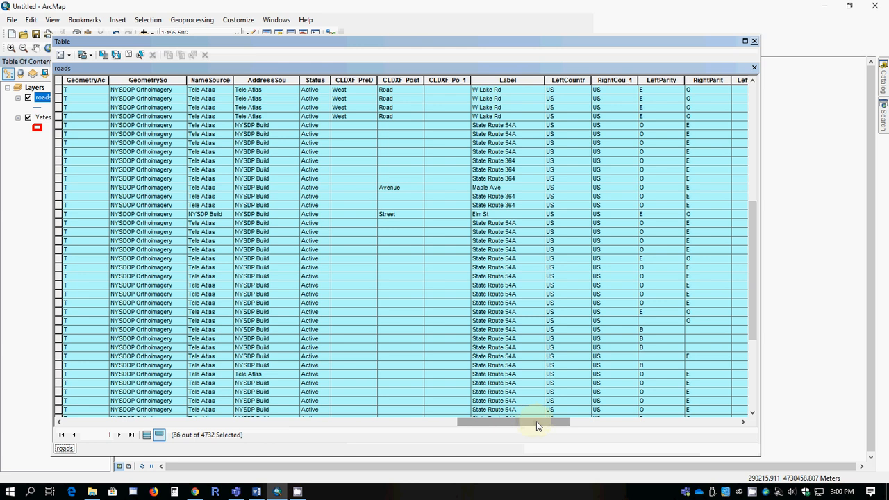
drag(537, 424, 712, 428)
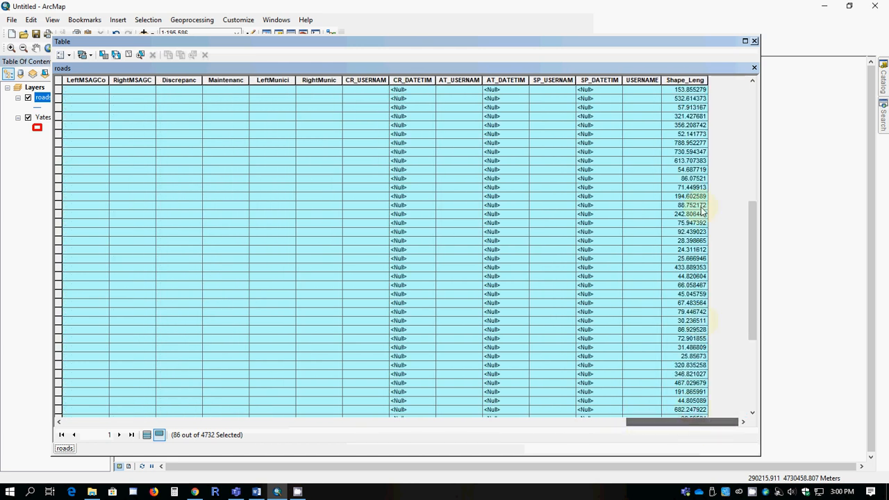
- Open statistics for the Shape_Leng field of the selected roads, then close the statistics window and the table
right_click(673, 77)
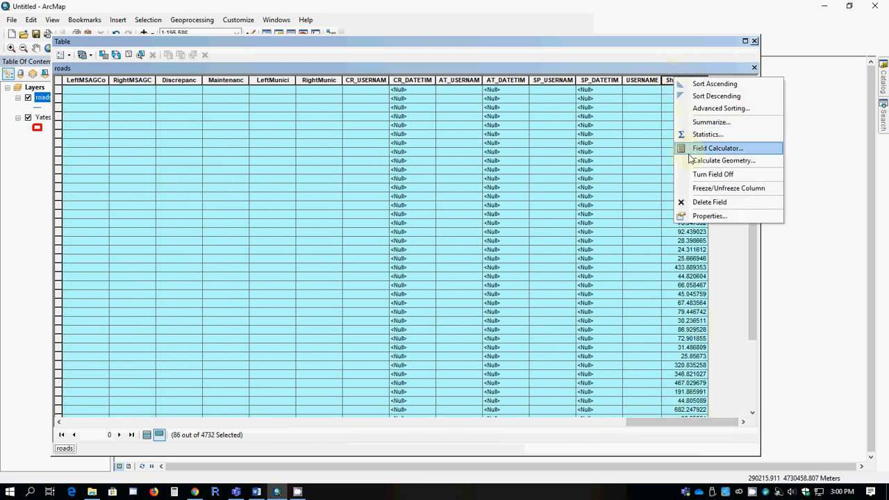
click(707, 134)
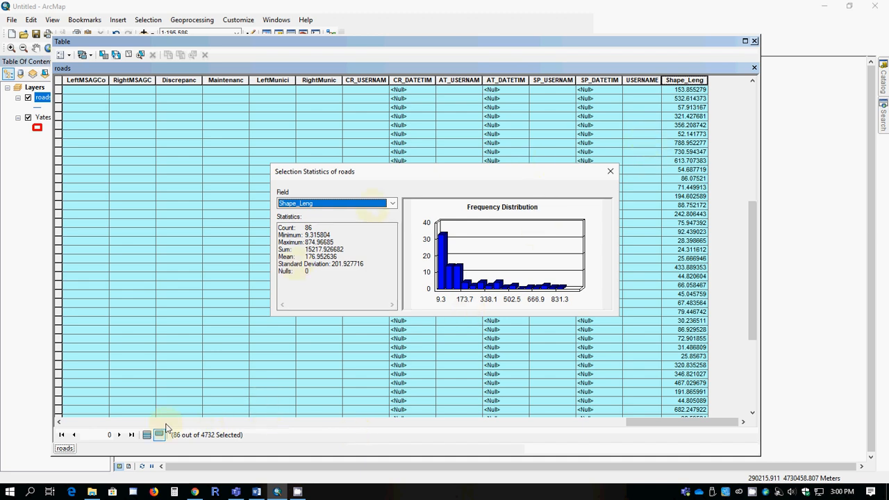
click(300, 494)
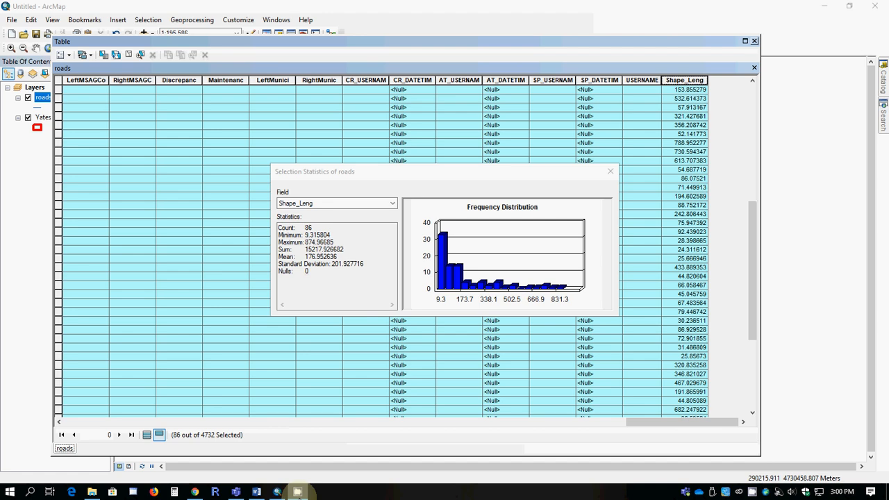
click(610, 171)
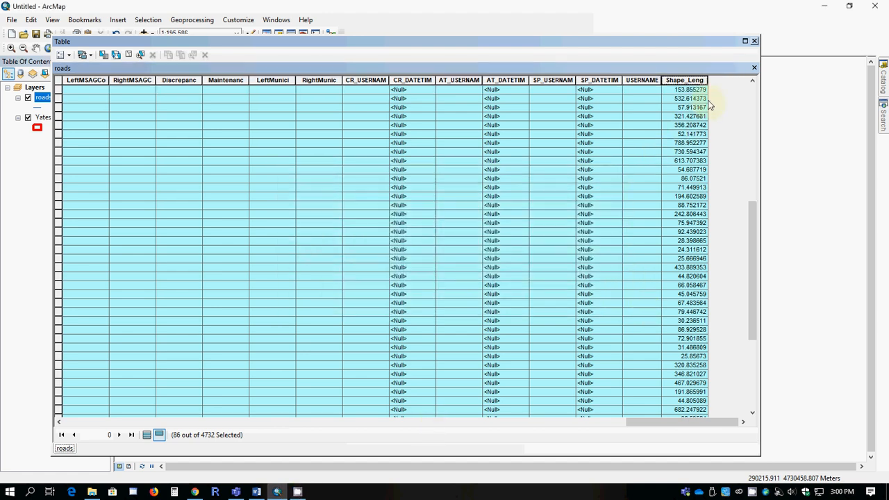
click(754, 41)
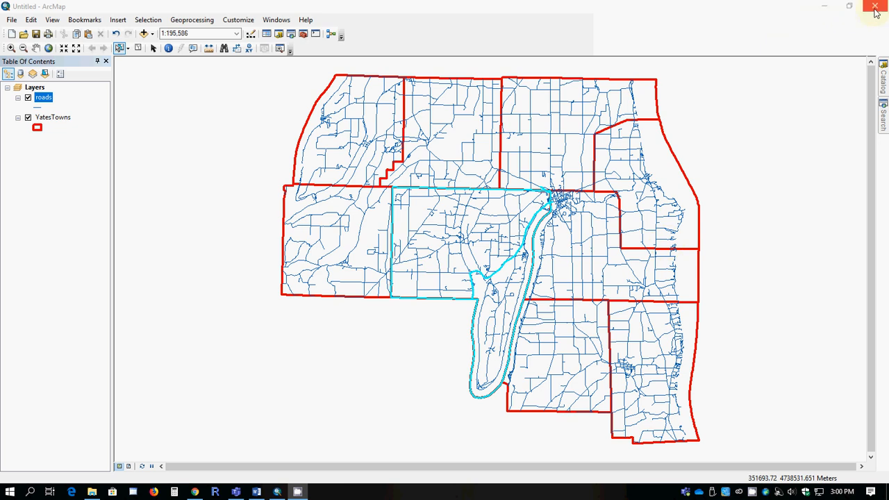
click(832, 9)
click(828, 9)
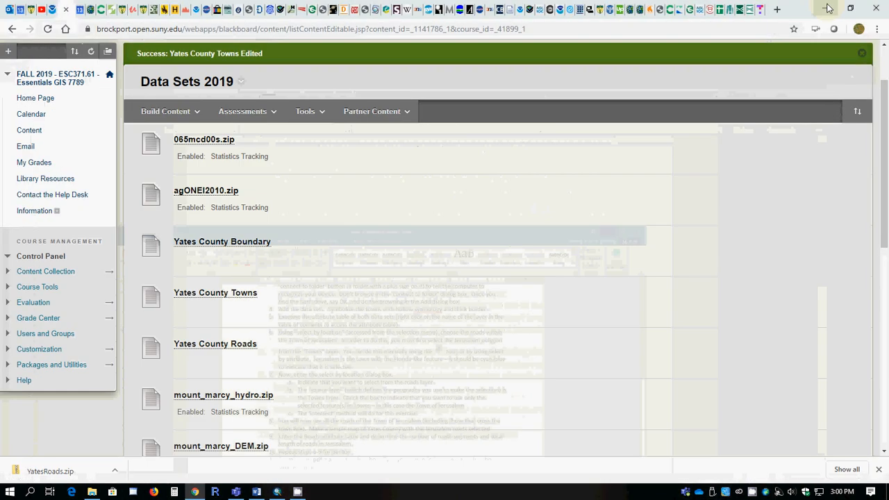
click(828, 8)
click(828, 7)
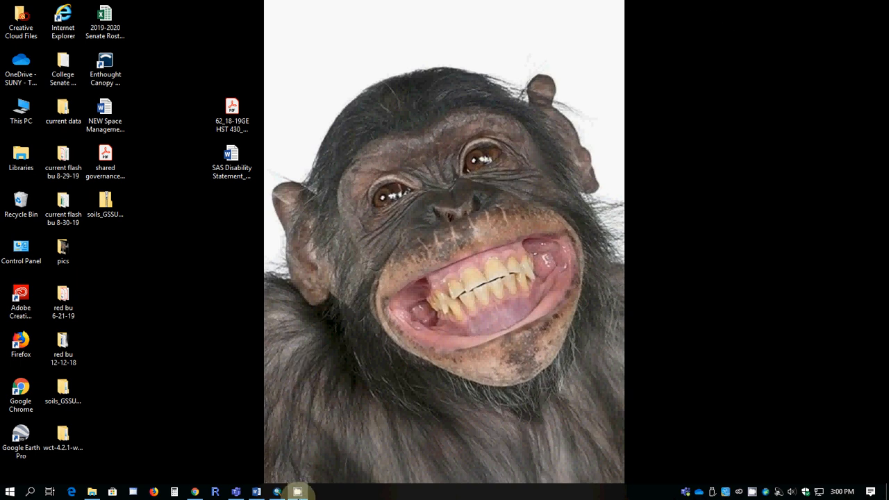
mouse_move(298, 493)
click(309, 409)
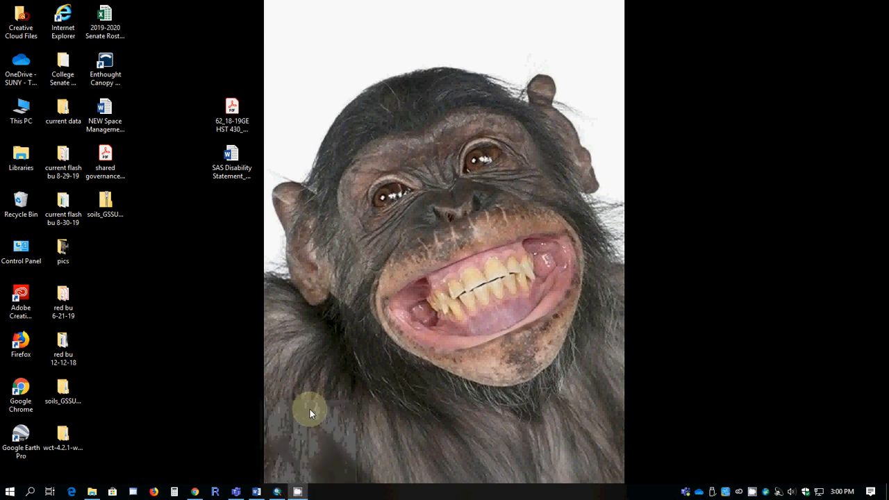
click(753, 494)
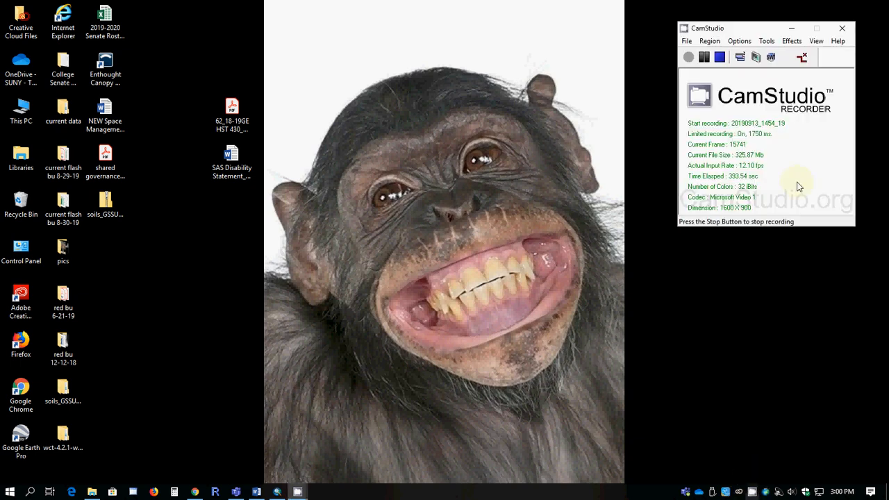
click(689, 42)
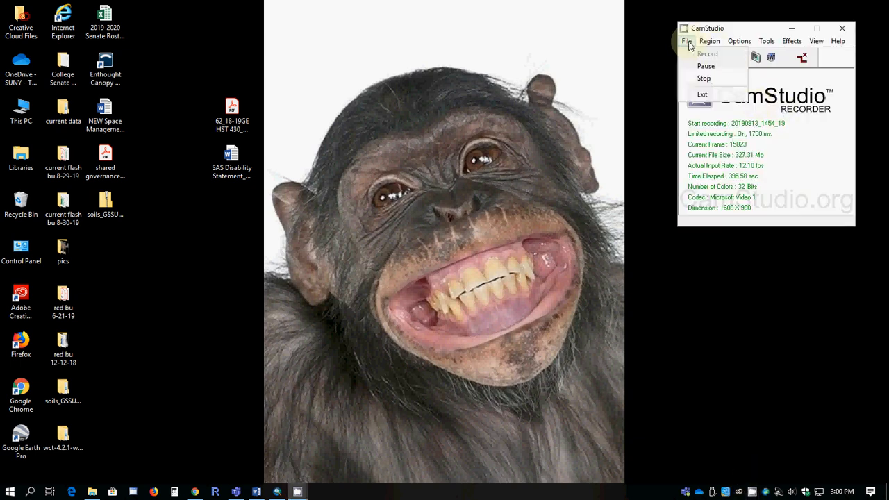